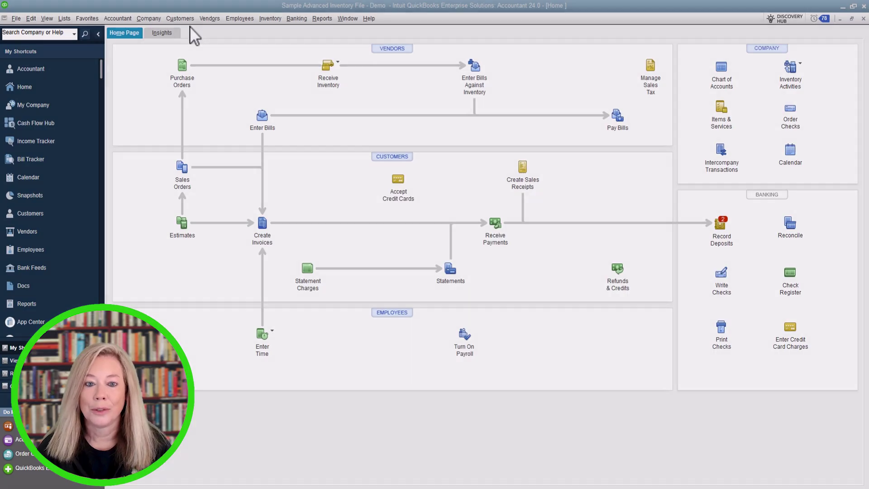
# - Open the Sales Order Fulfillment Worksheet in a maximized window and set its date range to All items
pyautogui.click(186, 19)
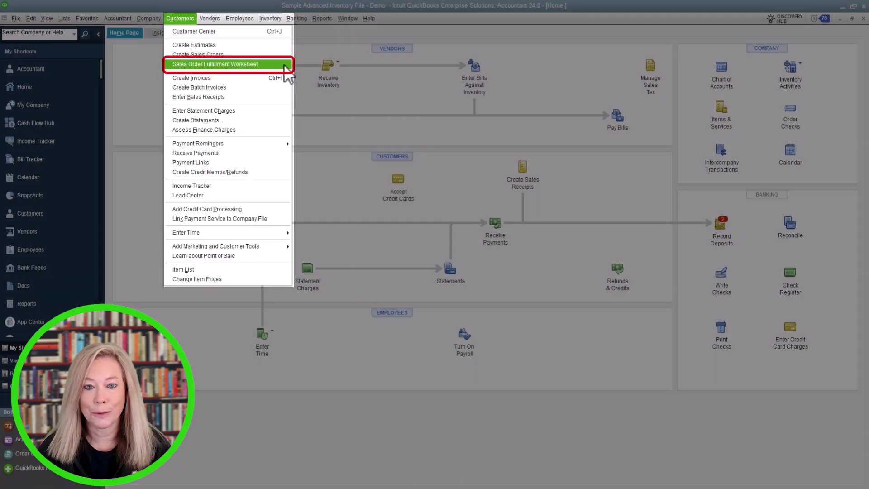
pyautogui.click(284, 64)
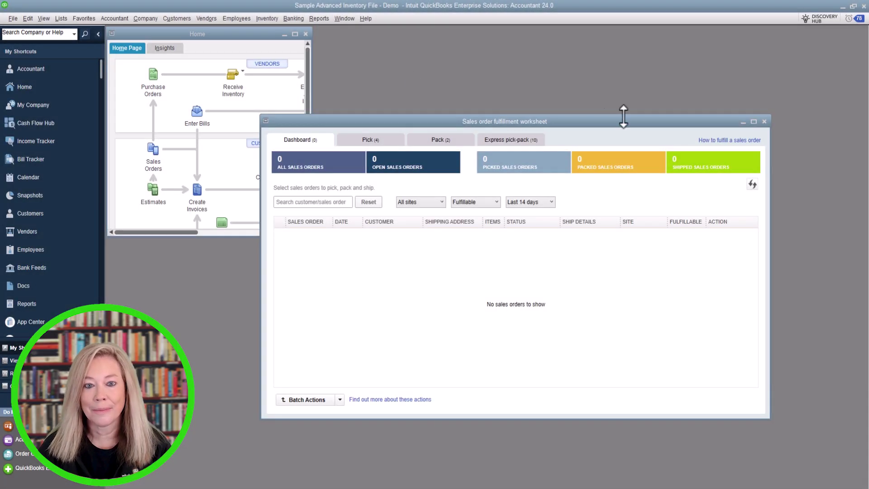
pyautogui.click(753, 121)
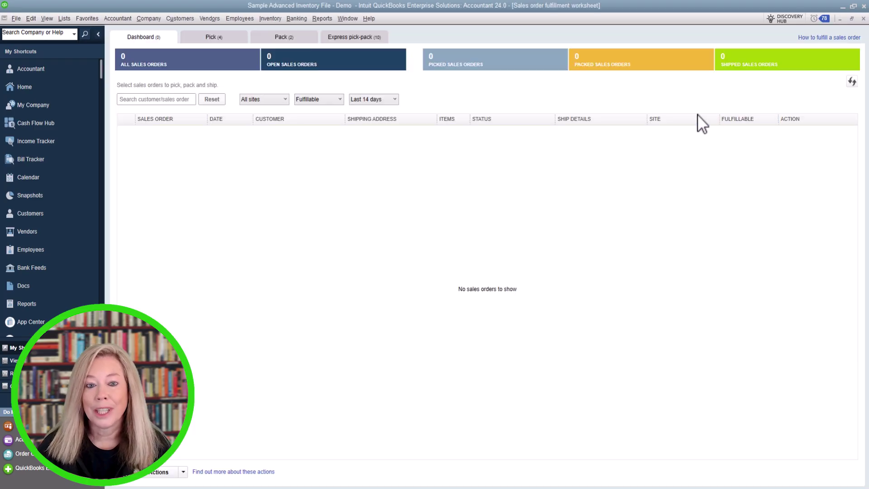
pyautogui.click(394, 100)
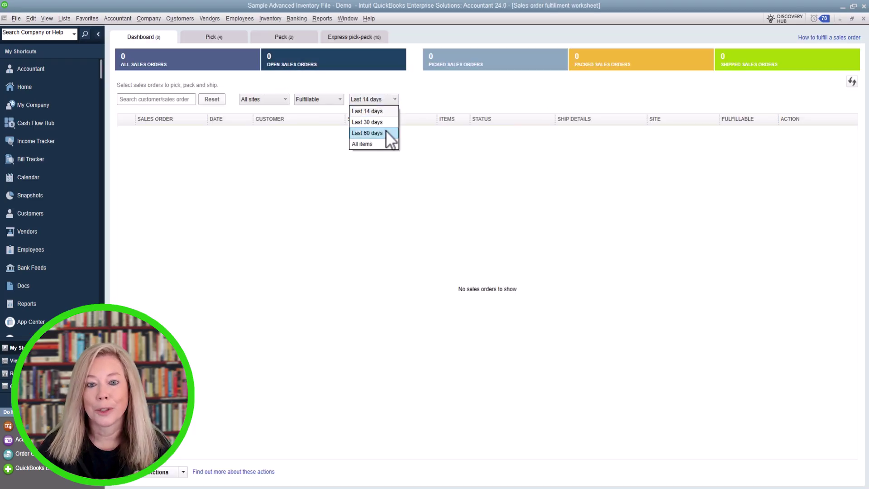
pyautogui.click(384, 141)
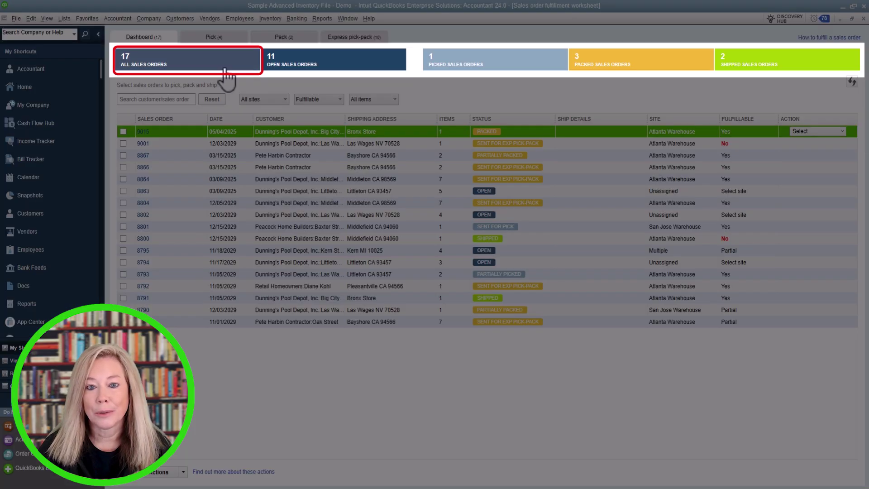
# - View the sales orders by status for all, open, picked, packed and shipped orders, and return to all sales orders
pyautogui.click(225, 69)
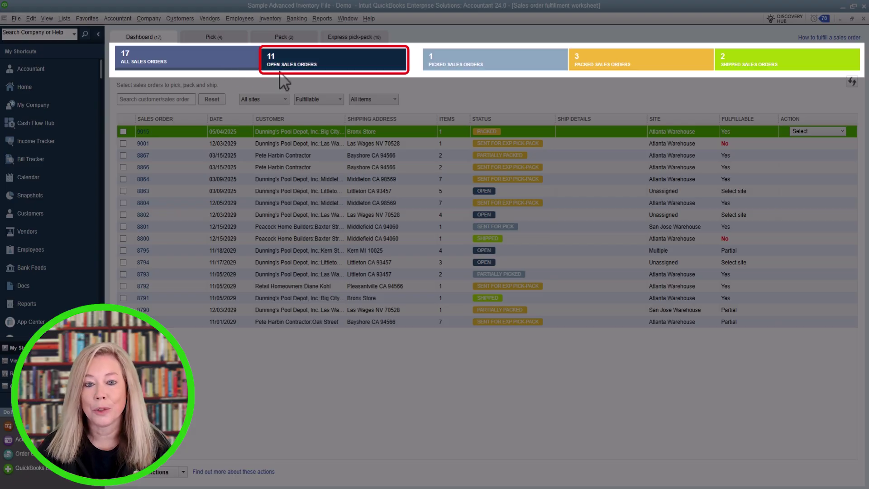
pyautogui.click(388, 69)
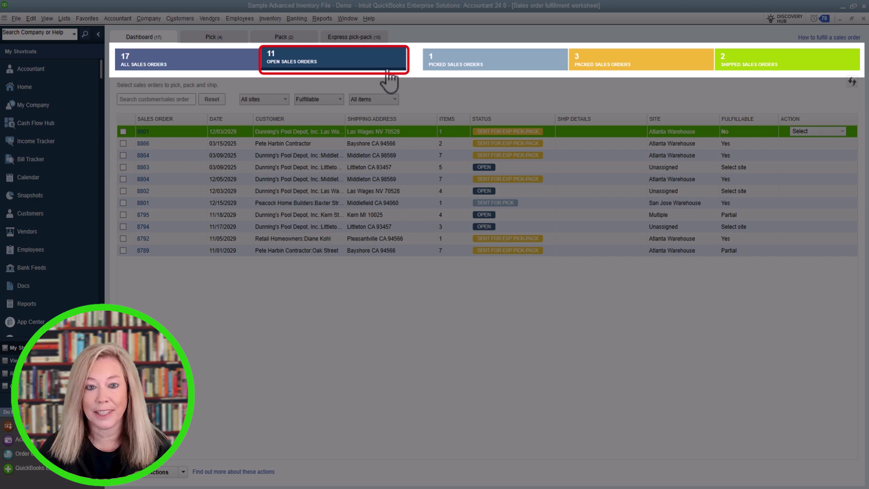
pyautogui.click(510, 68)
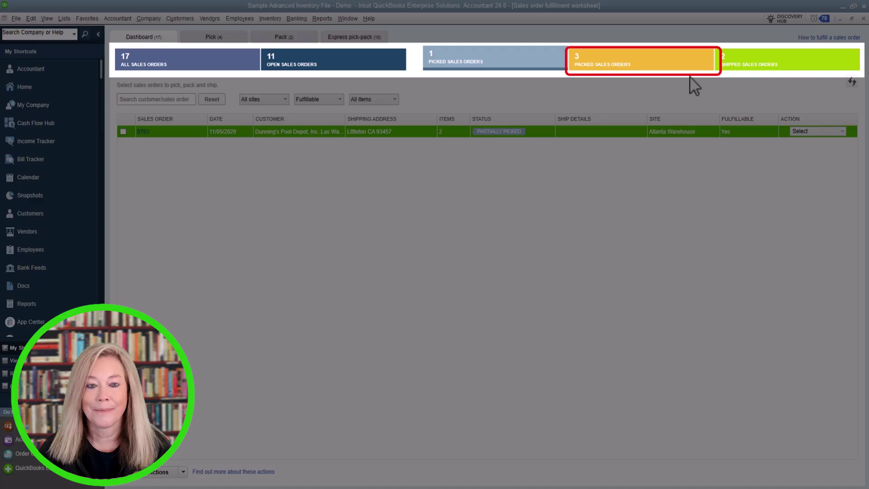
pyautogui.click(708, 67)
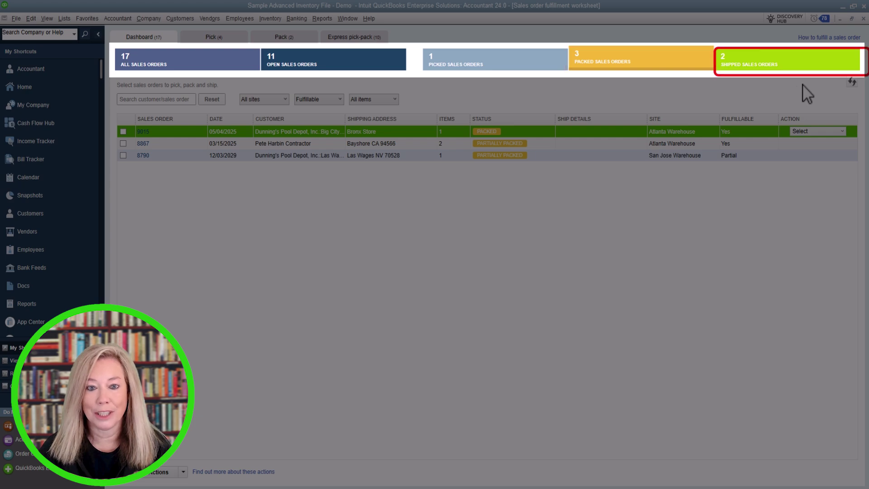
pyautogui.click(804, 69)
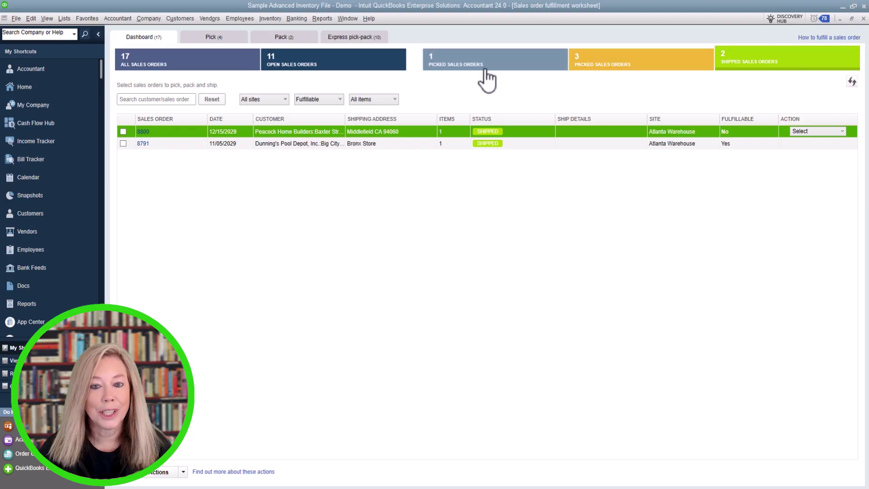
pyautogui.click(234, 68)
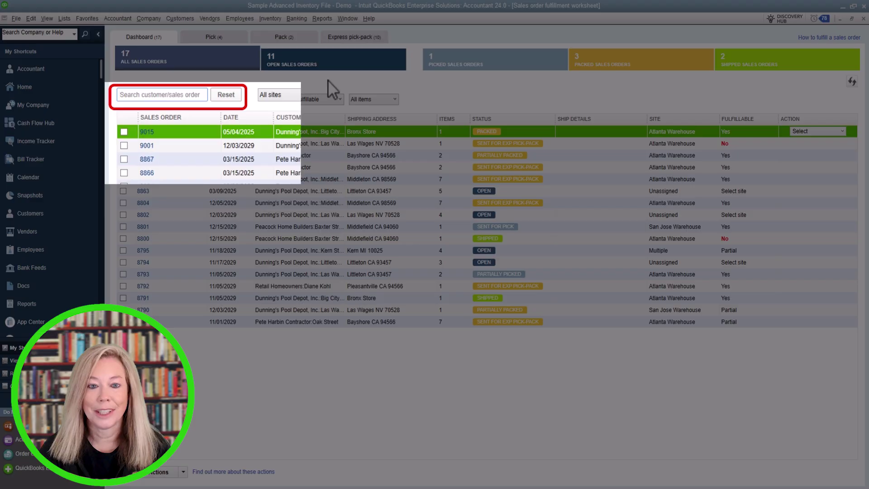
# - Search the worksheet for "dunnings", show the orders of Dunning's Pool Depot's Middleton Store, and reset the search
pyautogui.write('dun')
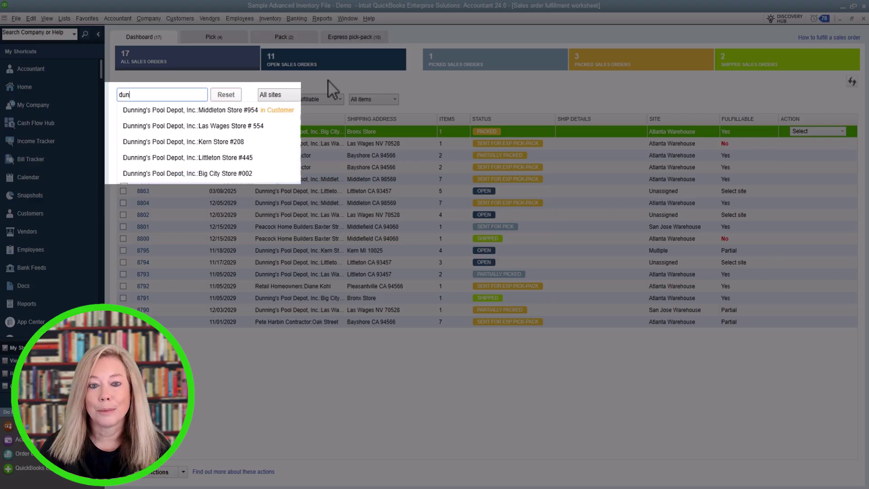
pyautogui.write('nings')
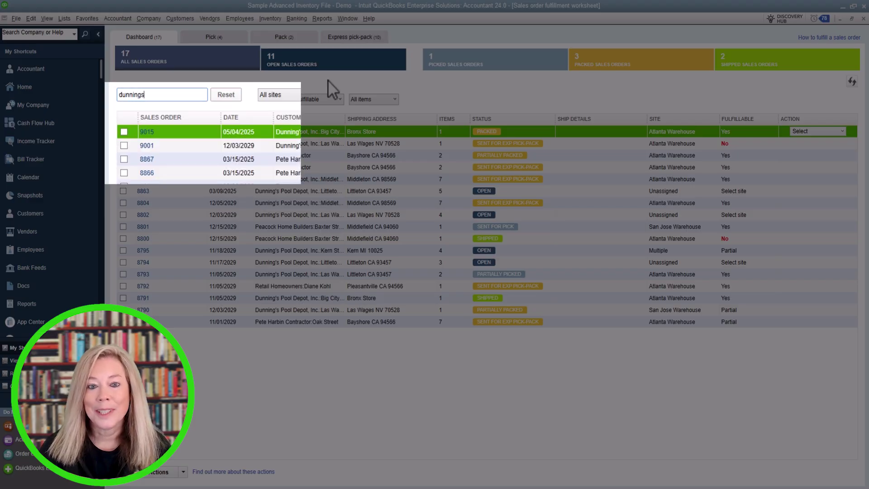
pyautogui.click(289, 109)
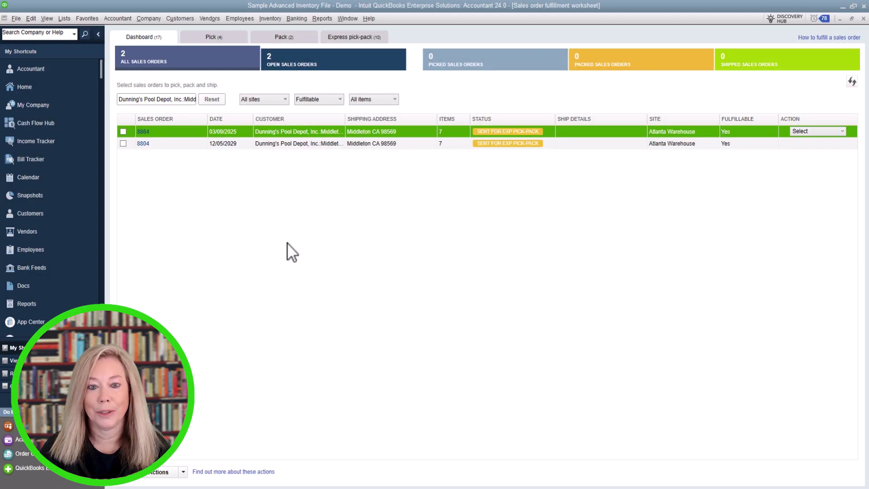
pyautogui.click(221, 100)
# - Filter the sales orders by site for Multiple, Unassigned and Atlanta Warehouse, and restore the site filter to All sites
pyautogui.click(285, 99)
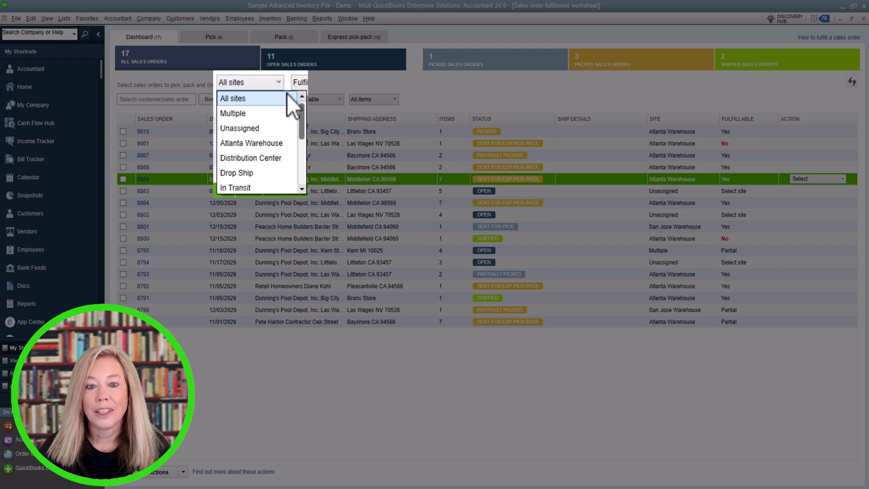
pyautogui.click(289, 96)
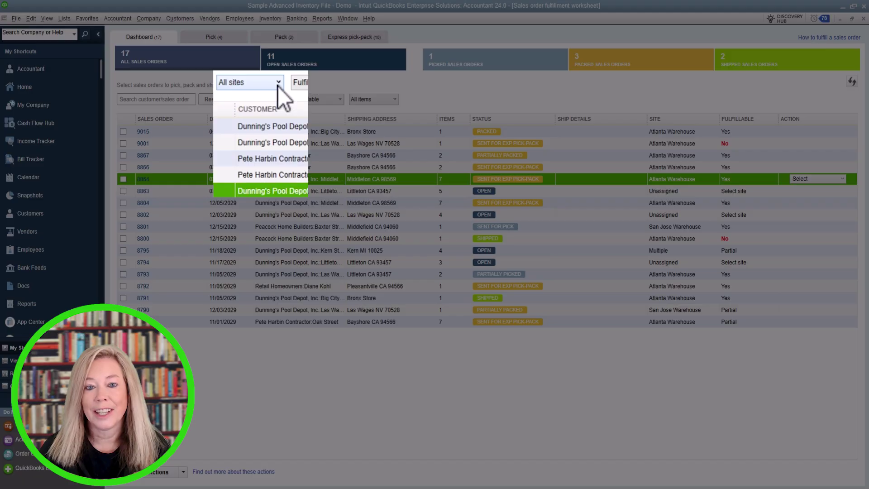
pyautogui.click(278, 85)
pyautogui.click(281, 114)
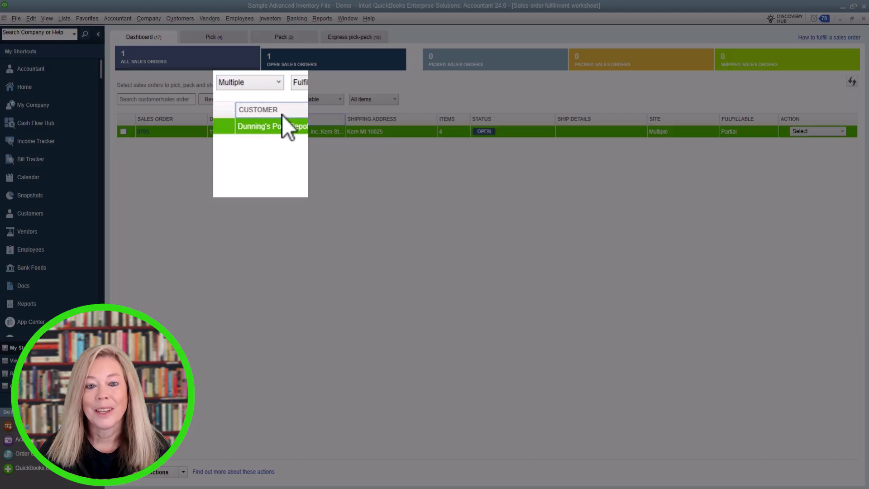
pyautogui.click(278, 82)
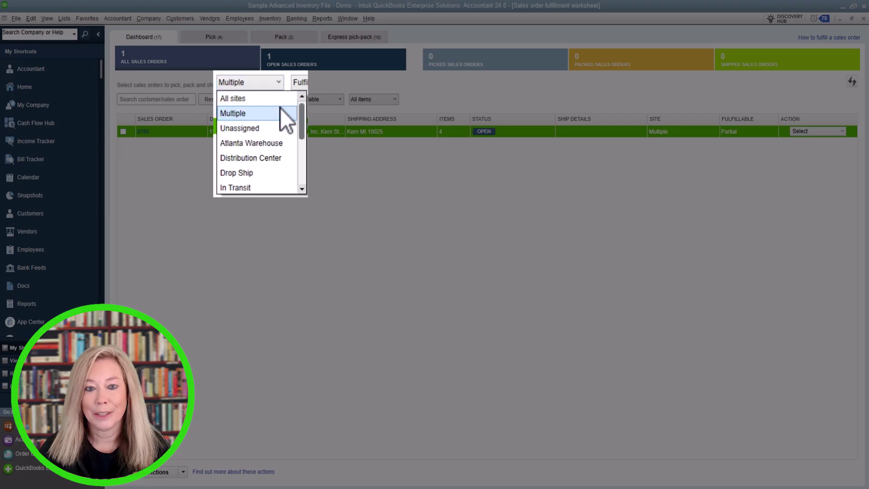
pyautogui.click(285, 130)
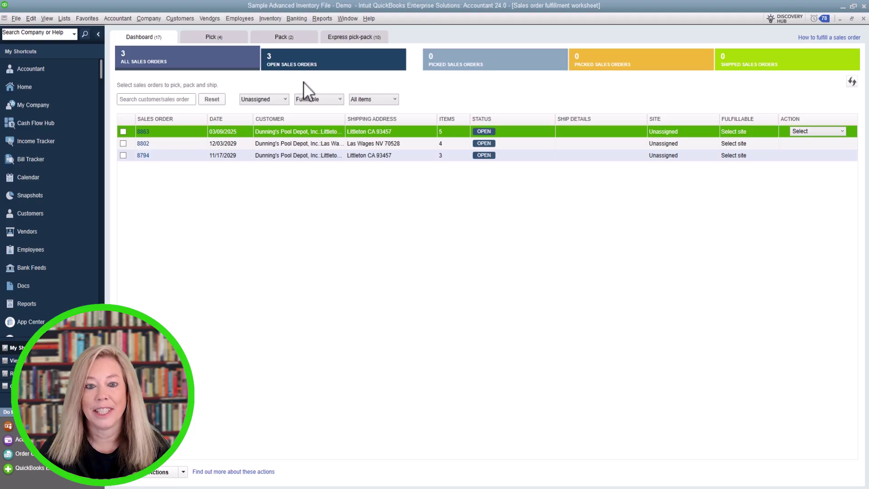
pyautogui.click(286, 99)
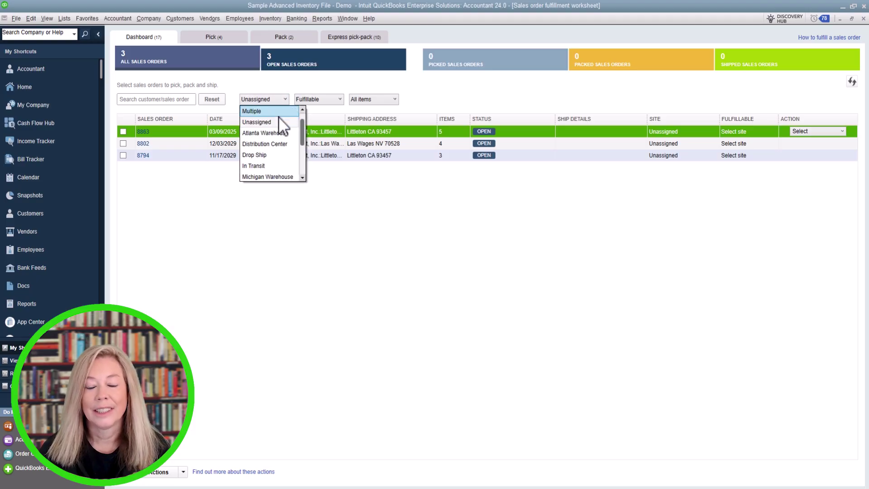
pyautogui.click(281, 133)
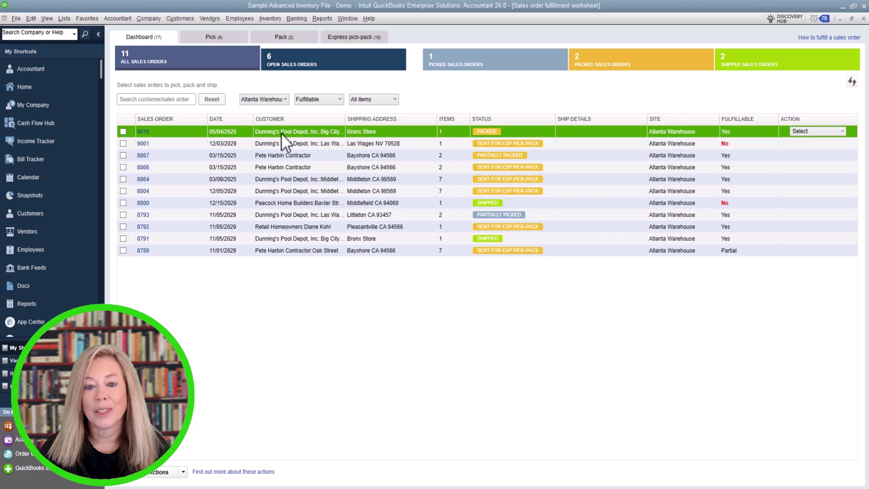
pyautogui.click(285, 99)
pyautogui.scroll(1, 290, 109)
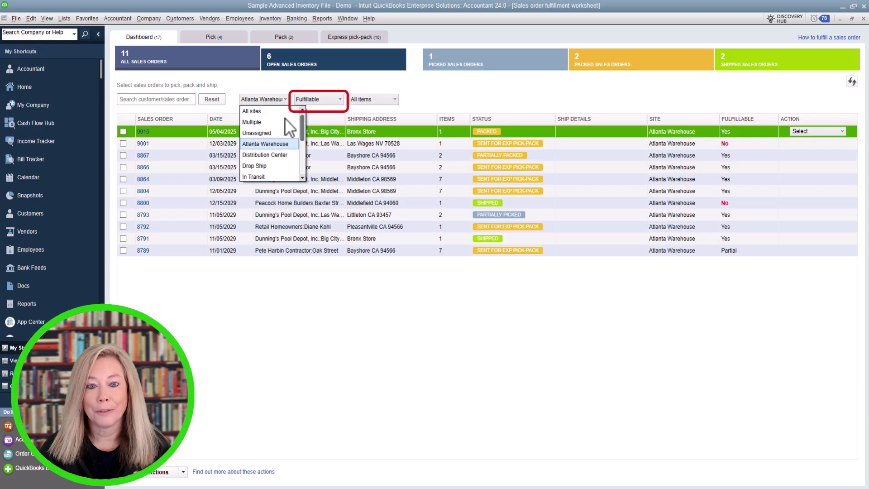
pyautogui.click(288, 111)
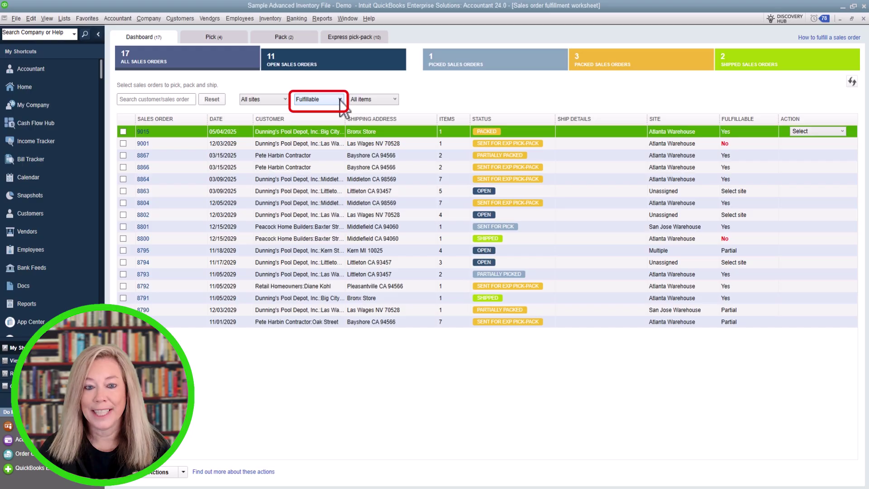
# - Filter the sales orders by fulfillable status No, Partial and Yes, and restore the filter to Fulfillable
pyautogui.click(340, 99)
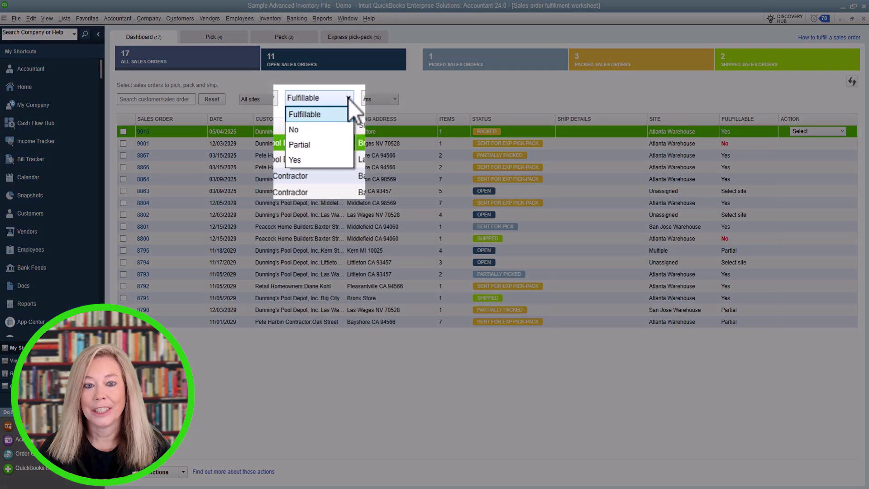
pyautogui.click(339, 121)
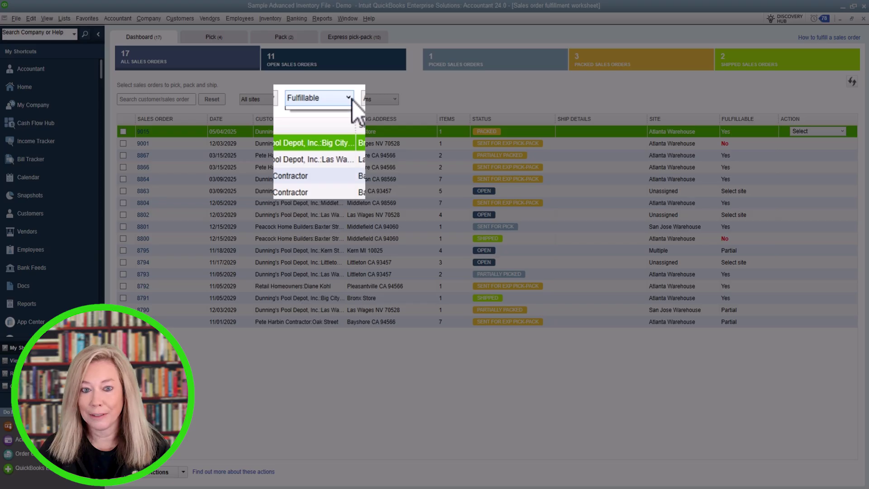
pyautogui.click(352, 101)
pyautogui.click(336, 129)
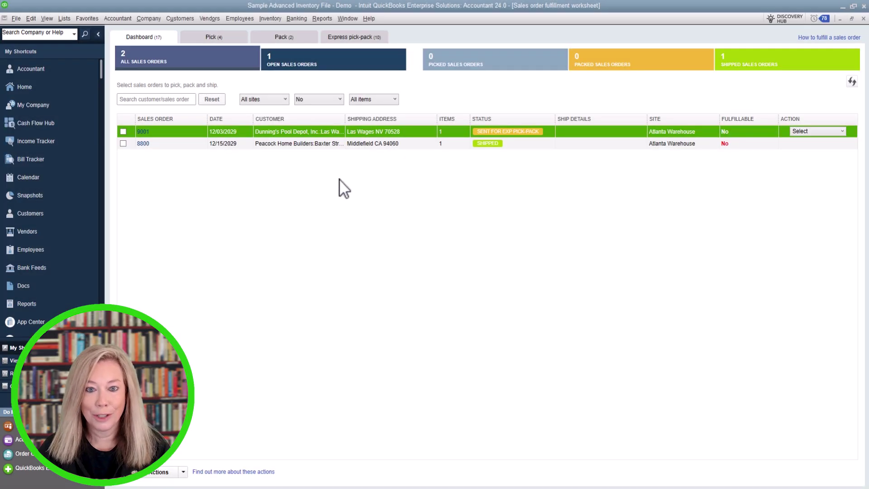
pyautogui.click(341, 99)
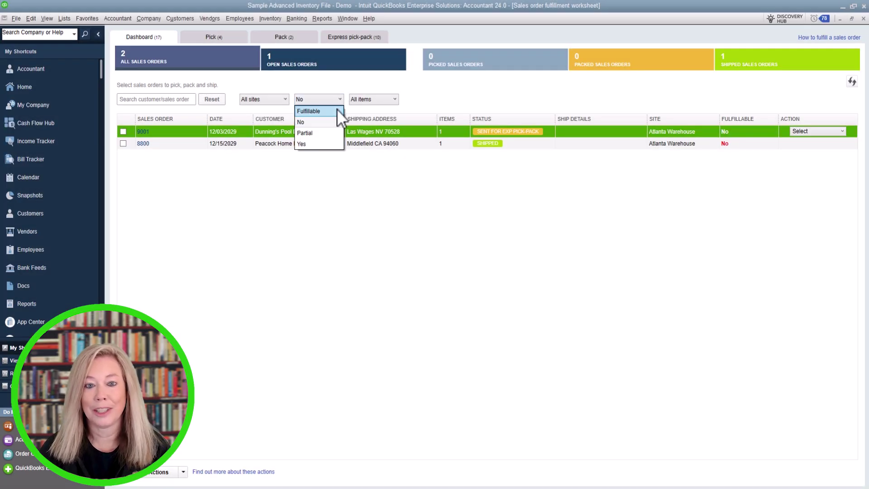
pyautogui.click(335, 134)
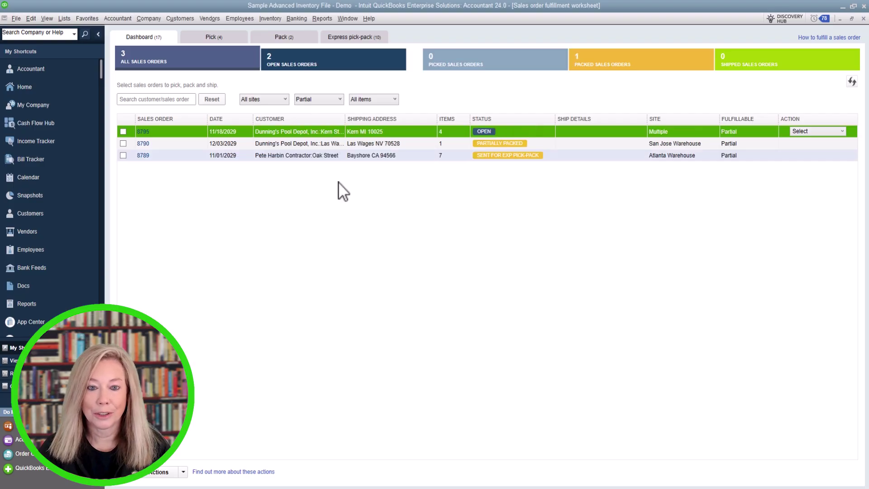
pyautogui.click(340, 98)
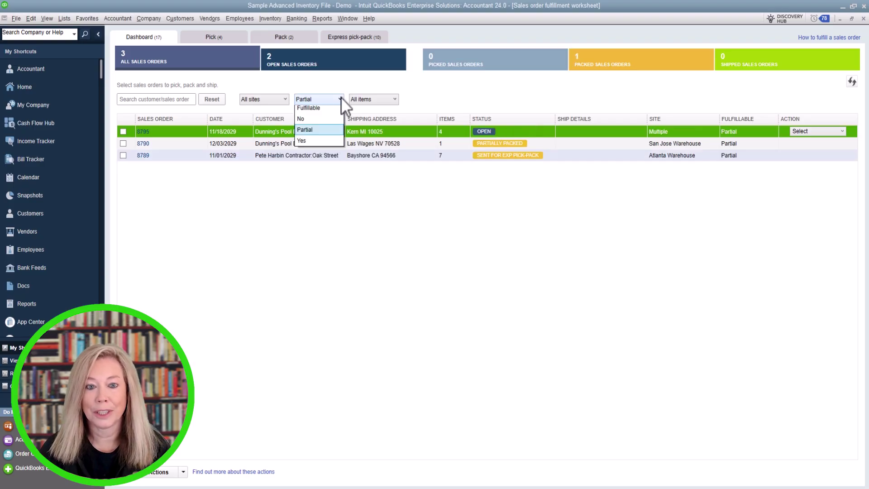
pyautogui.click(332, 142)
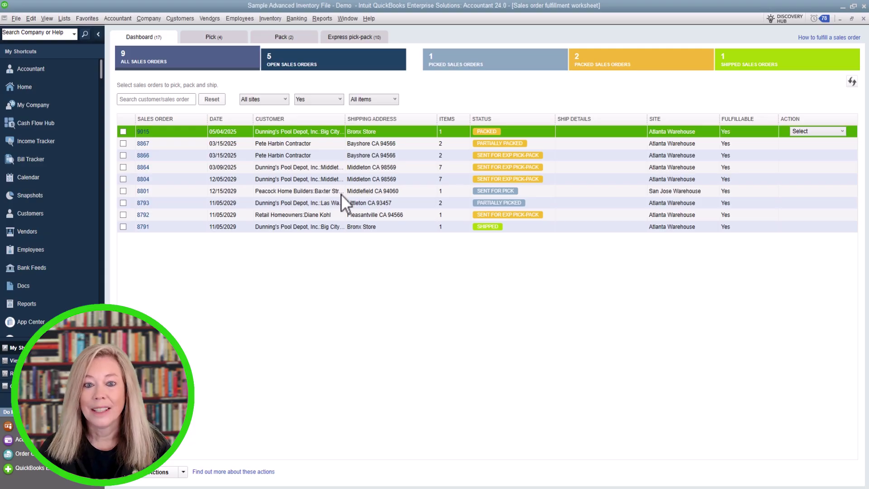
pyautogui.click(341, 101)
pyautogui.click(344, 109)
# - Filter the sales orders by date for the last 14, 30 and 60 days, and restore the range to All items
pyautogui.click(393, 101)
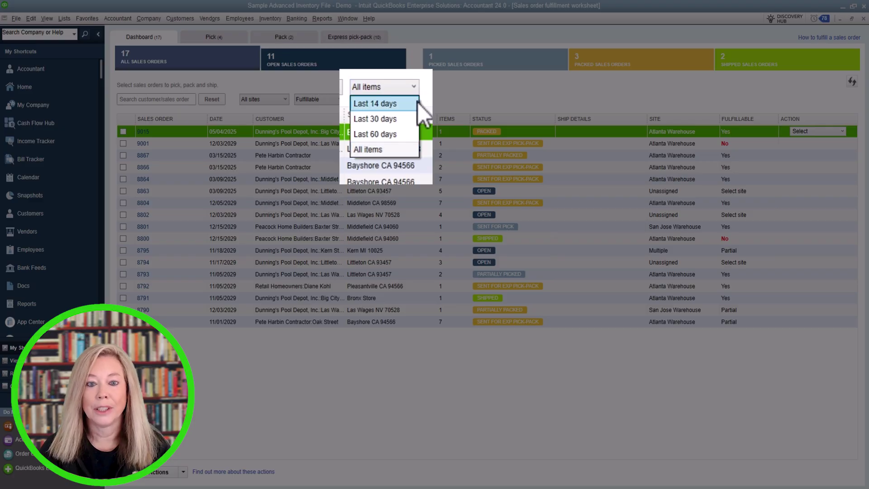
pyautogui.click(417, 103)
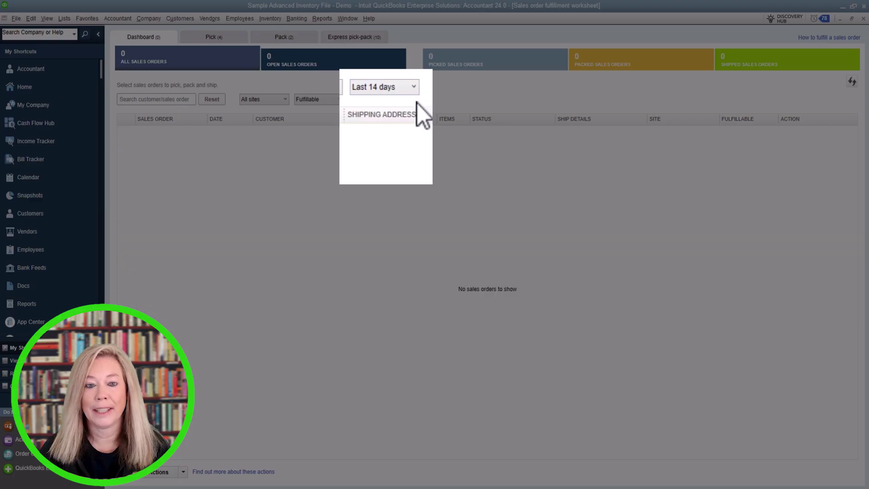
pyautogui.click(412, 91)
pyautogui.click(408, 118)
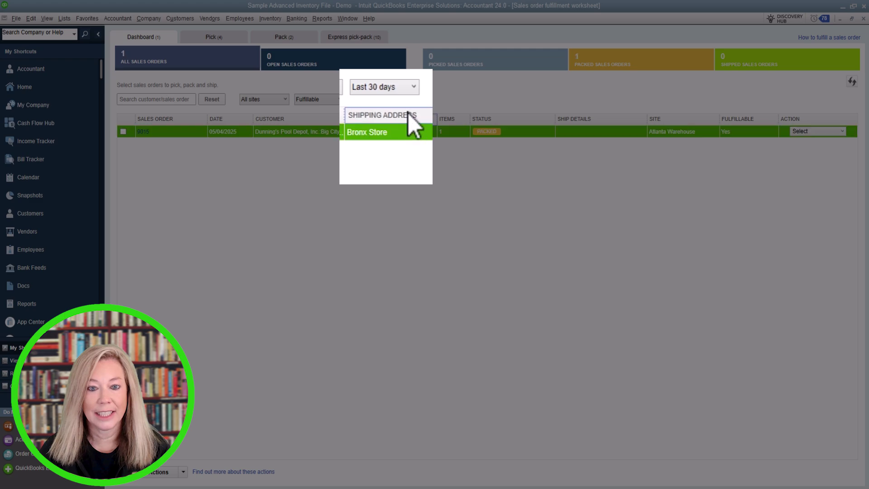
pyautogui.click(414, 90)
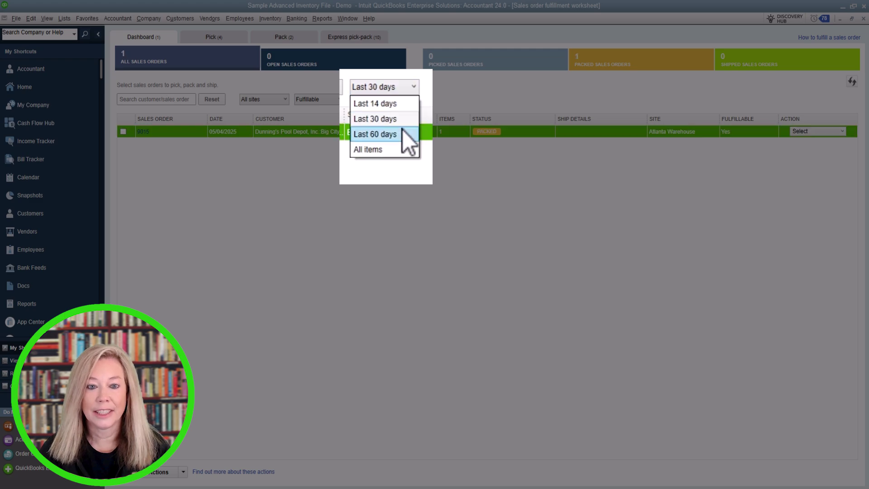
pyautogui.click(403, 130)
pyautogui.click(412, 89)
pyautogui.click(400, 147)
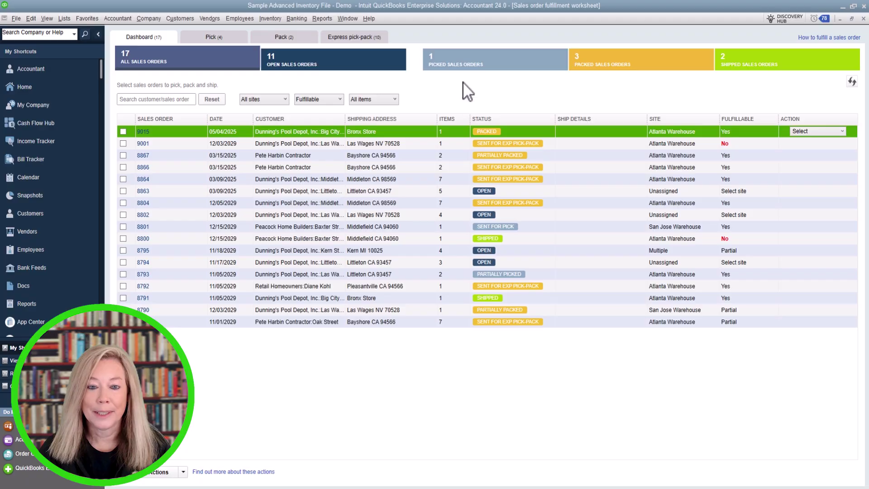
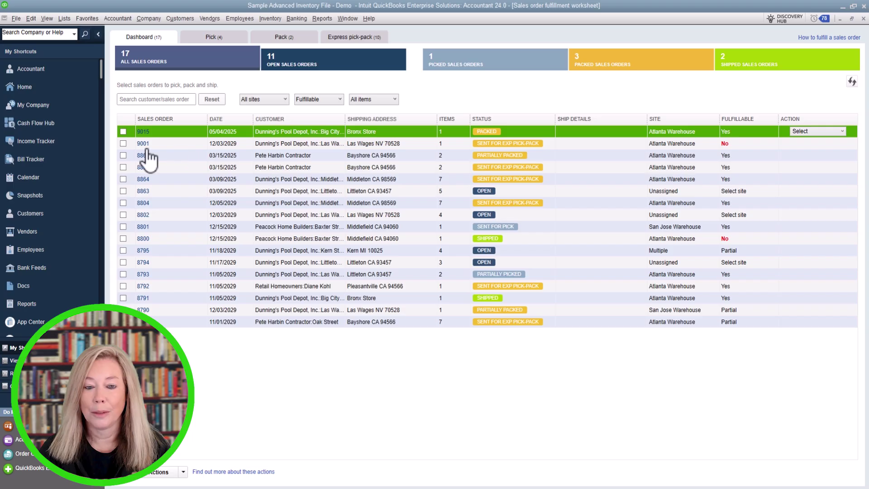
# - View the details of the packed sales order for the Bronx Store and close the order form
pyautogui.click(141, 132)
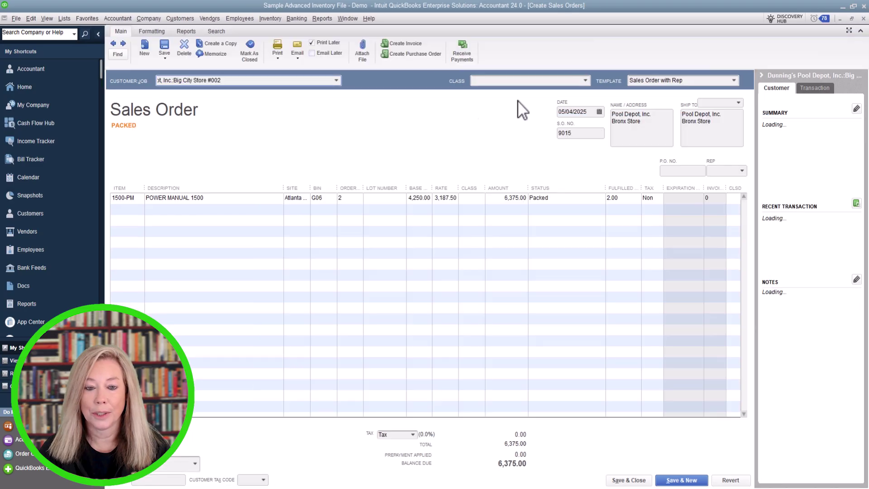
pyautogui.click(863, 18)
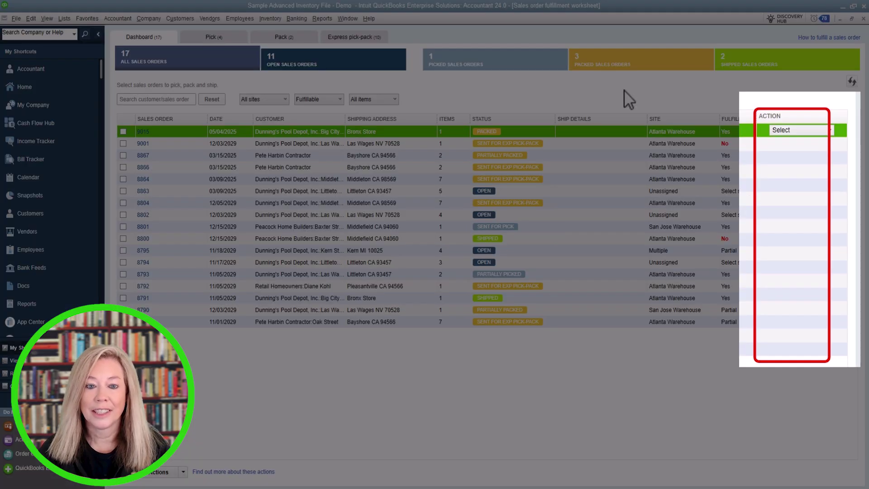
# - Review the actions available for the packed Bronx Store order and the worksheet's batch actions
pyautogui.click(831, 132)
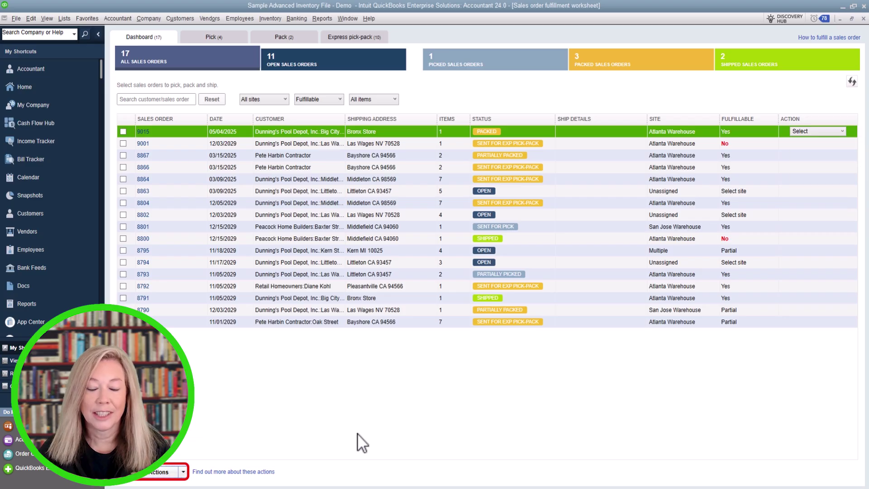
pyautogui.click(184, 473)
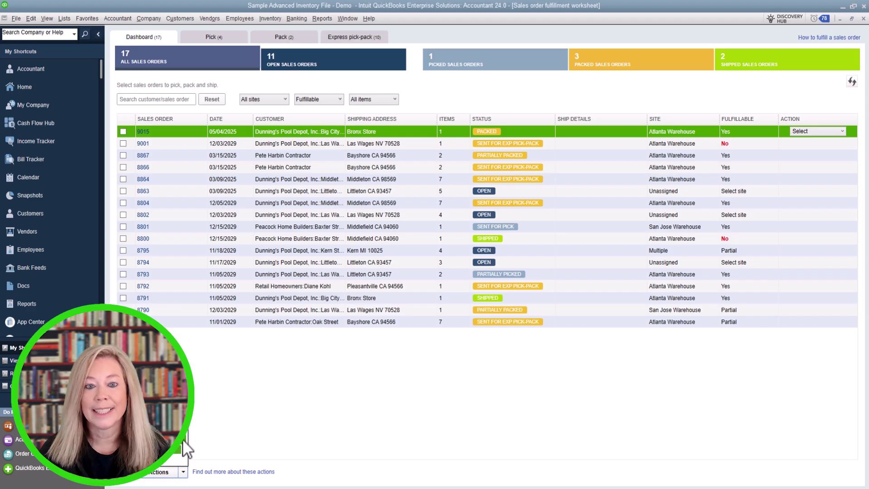
pyautogui.click(179, 458)
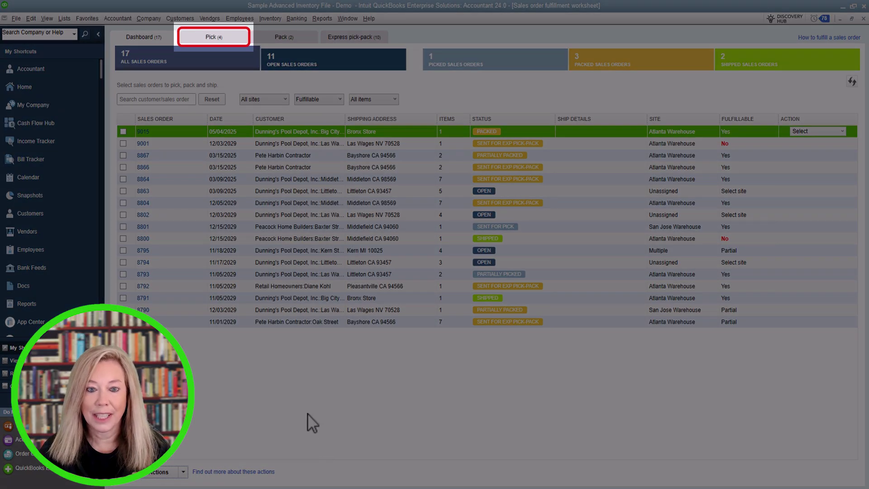
# - Show the picklists, view the packing slip print settings for the picklist created on 05/03/2025, and close them without printing
pyautogui.click(242, 43)
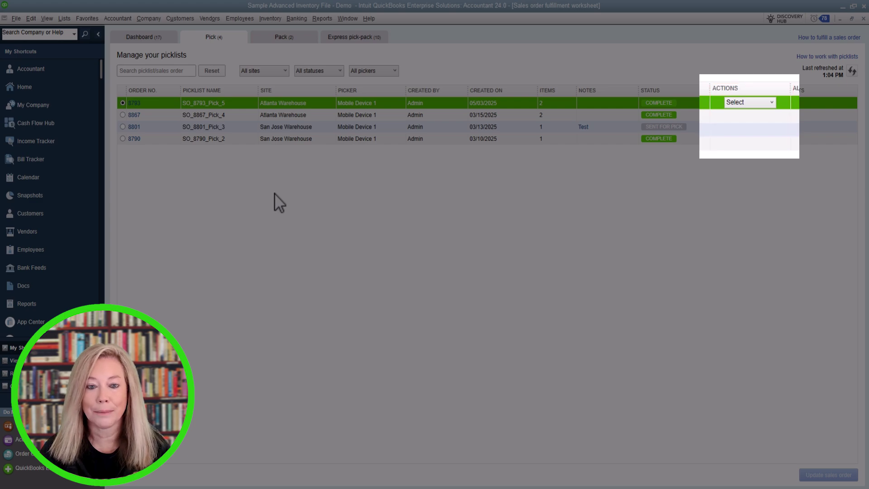
pyautogui.click(769, 103)
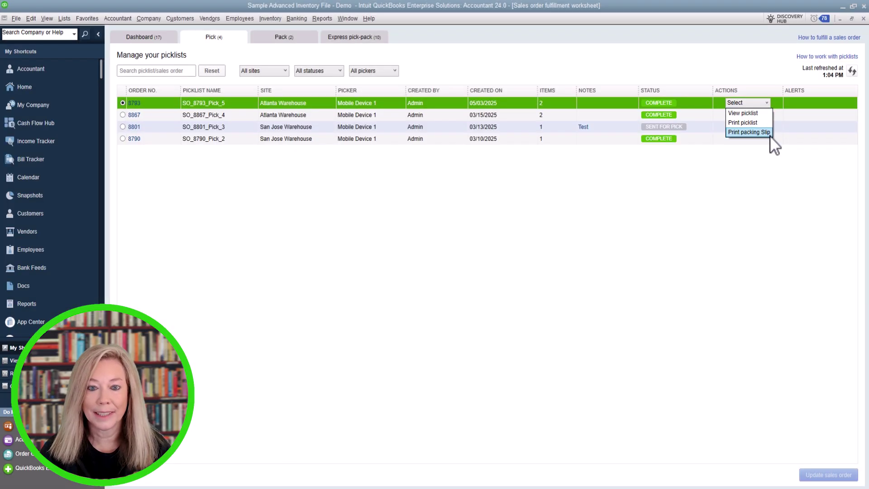
pyautogui.click(771, 135)
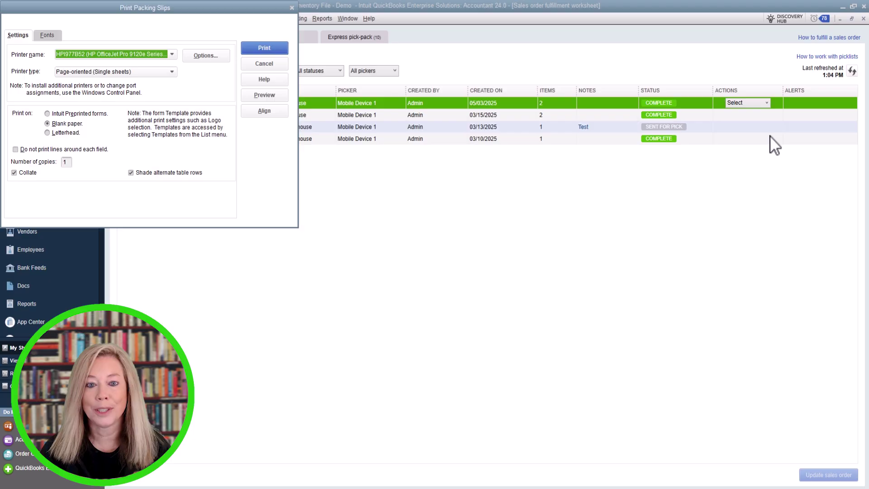
pyautogui.click(291, 8)
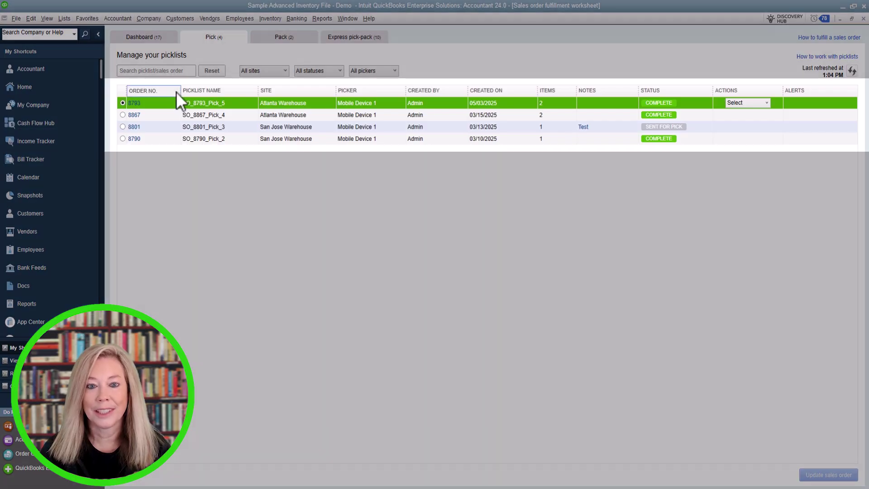
# - Sort the picklists in turn by order number, picklist name, site in descending order, and status in ascending order
pyautogui.click(176, 91)
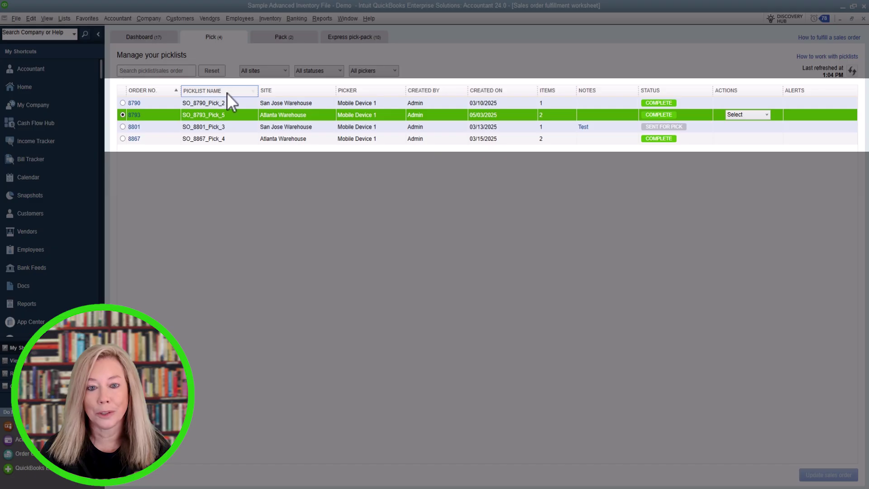
pyautogui.click(254, 90)
pyautogui.click(327, 94)
pyautogui.click(329, 93)
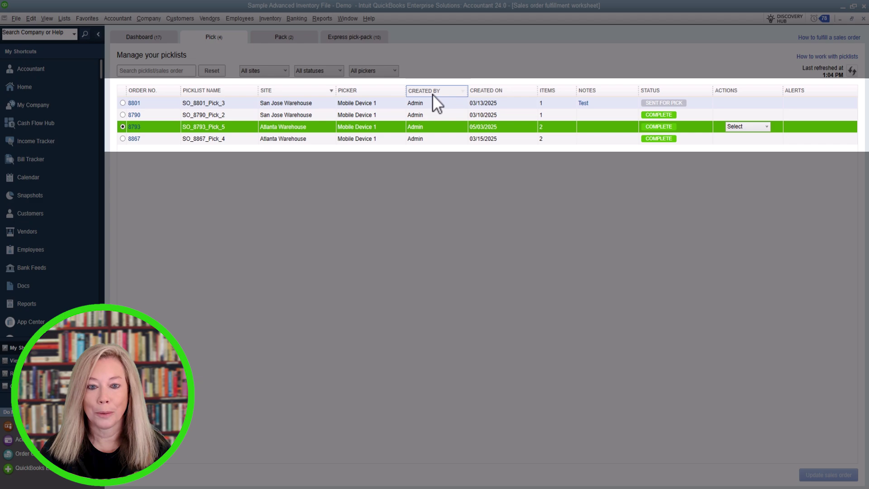
pyautogui.click(687, 93)
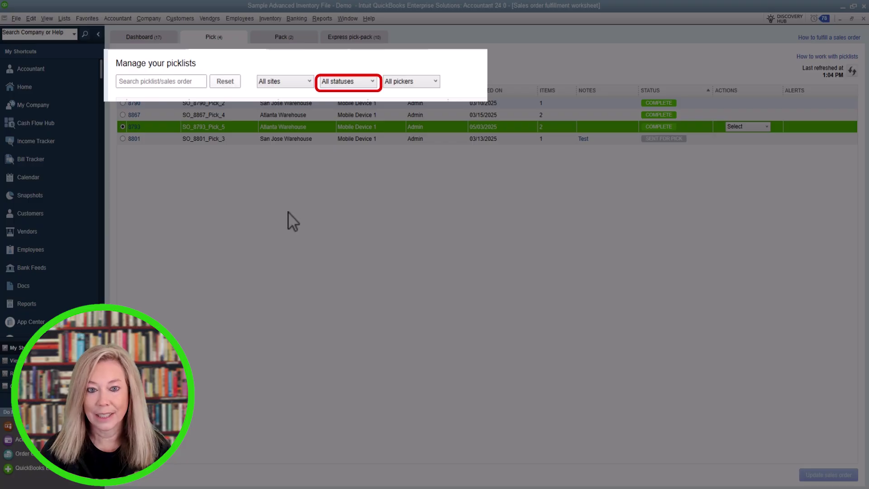
# - Review the picklists' site, status and picker filter options, keeping All sites, All statuses and All pickers
pyautogui.click(308, 83)
pyautogui.click(310, 84)
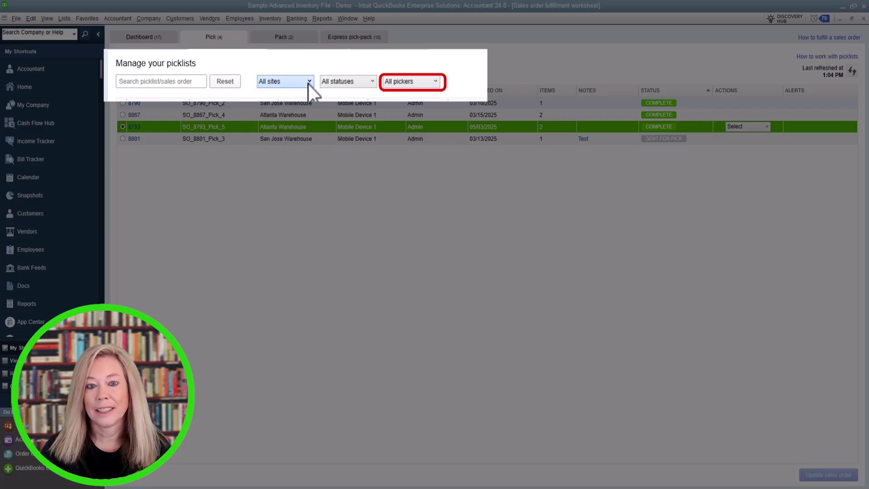
pyautogui.click(371, 82)
pyautogui.click(371, 86)
pyautogui.click(436, 83)
pyautogui.click(436, 83)
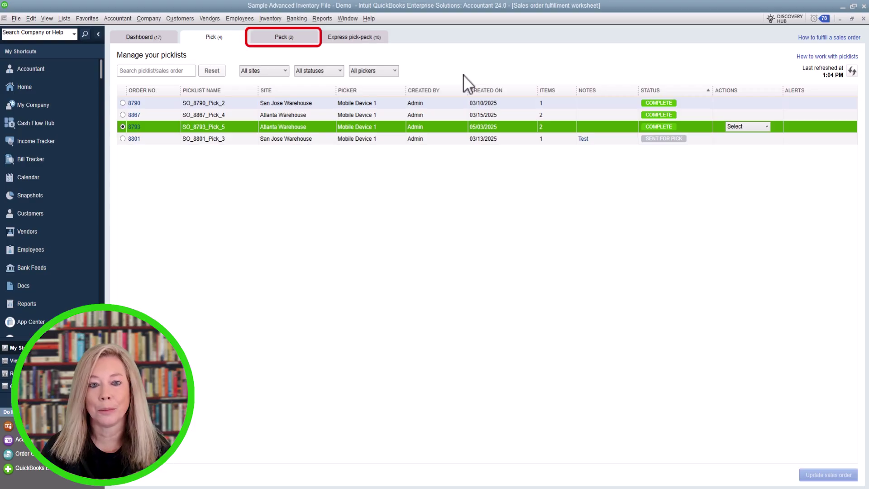
# - Show the packing lists and review the actions available for the Atlanta Warehouse packing list
pyautogui.click(310, 38)
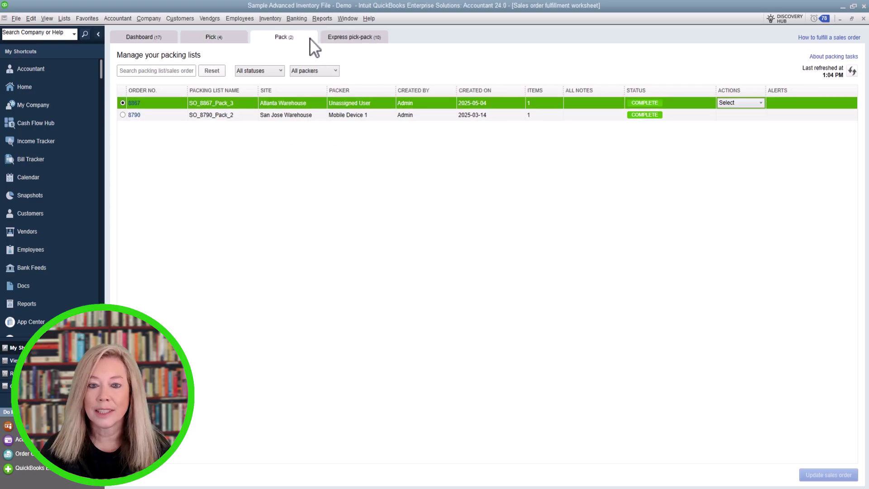
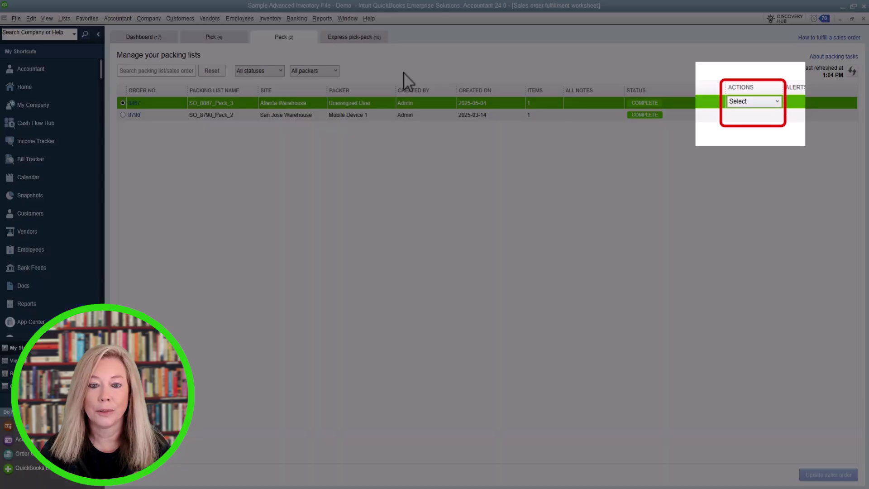
pyautogui.click(780, 105)
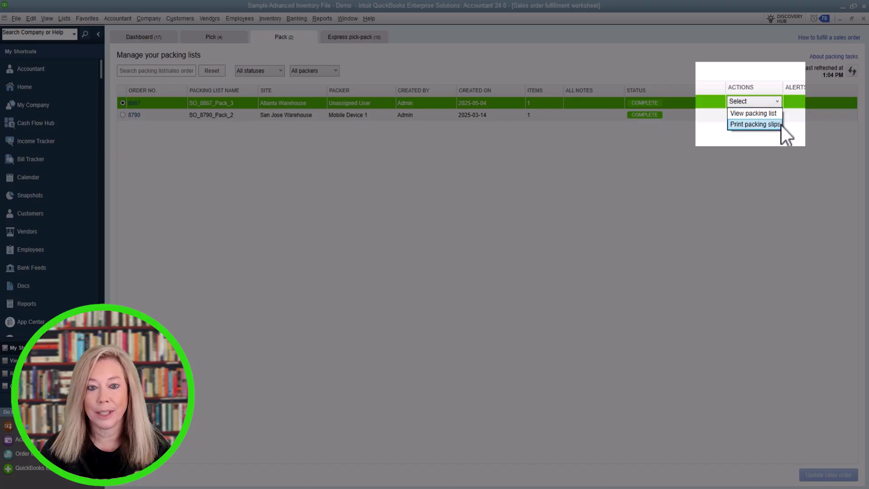
pyautogui.click(767, 155)
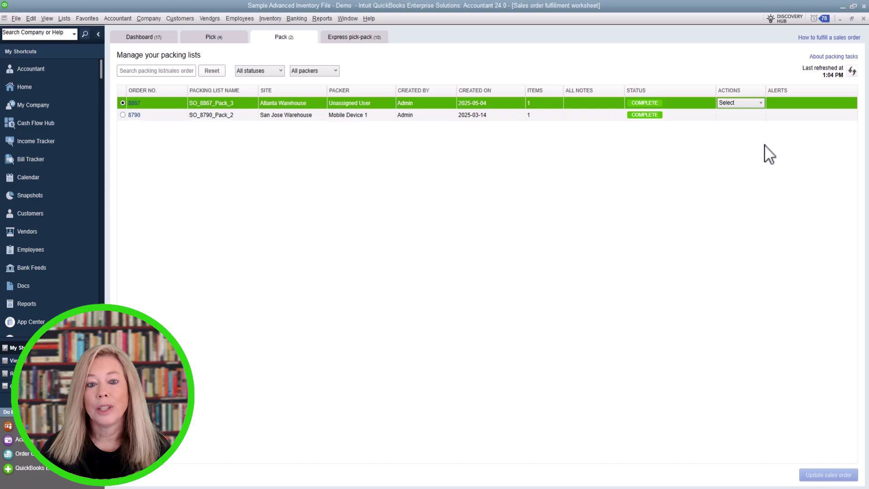
pyautogui.click(762, 104)
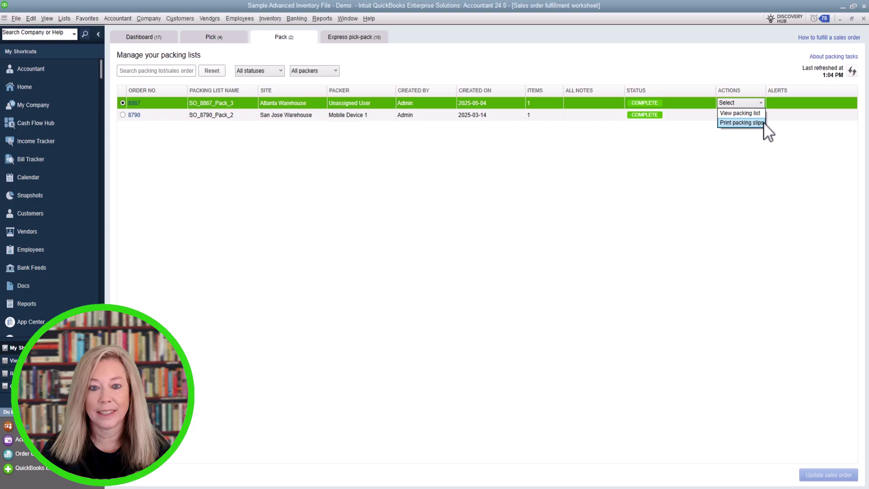
pyautogui.click(762, 164)
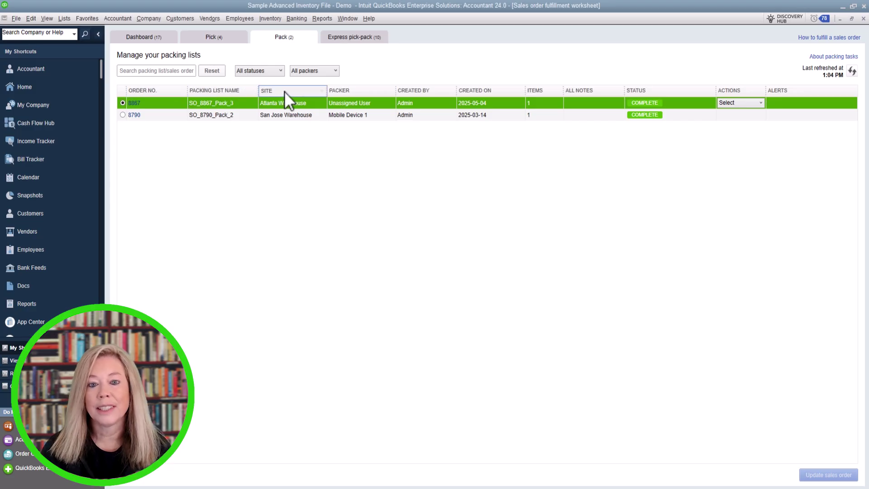
# - Sort the packing lists by ascending order number and review their status and packer filter options
pyautogui.click(176, 91)
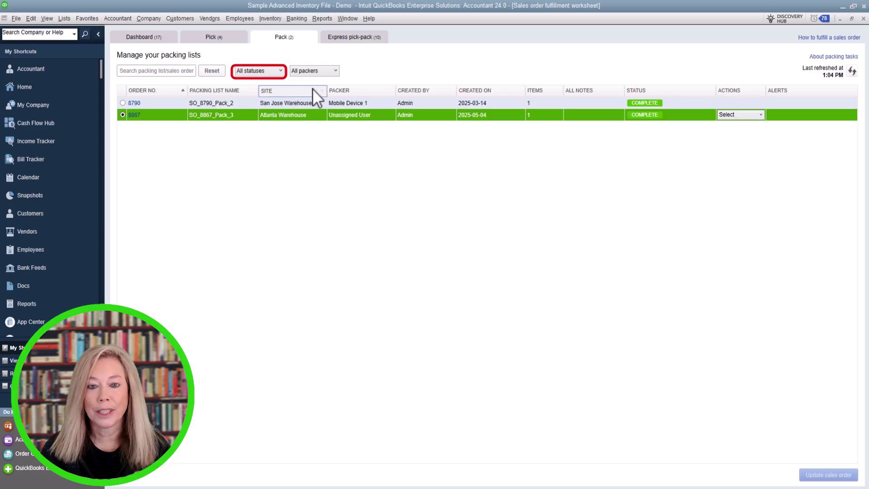
pyautogui.click(278, 72)
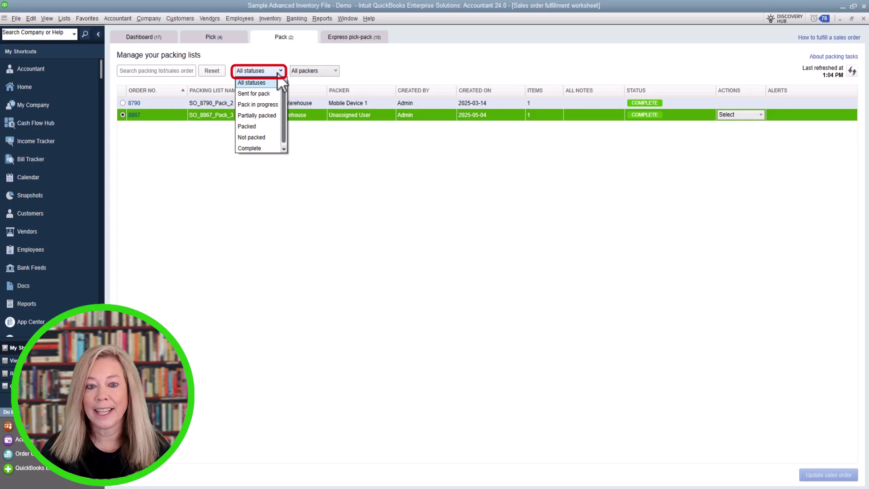
pyautogui.click(336, 71)
pyautogui.click(336, 71)
pyautogui.click(381, 60)
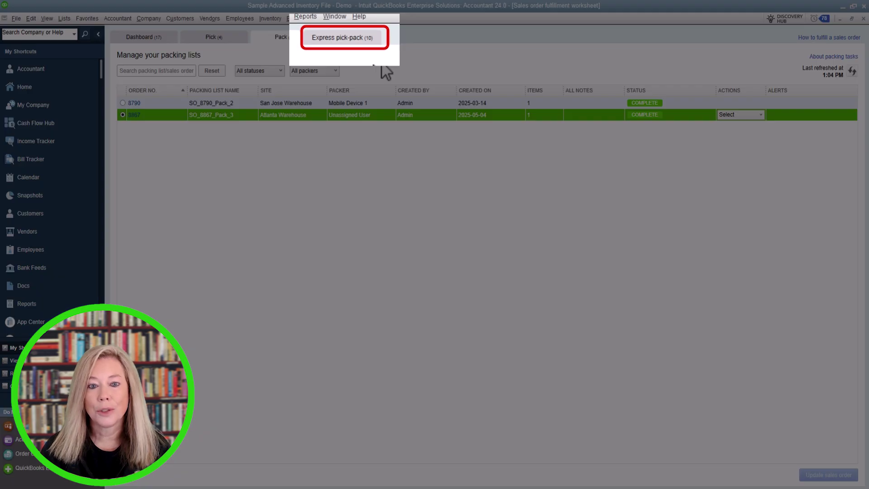
# - Show the express pick-pack lists and review the actions available for the list created on 2025-05-06
pyautogui.click(364, 41)
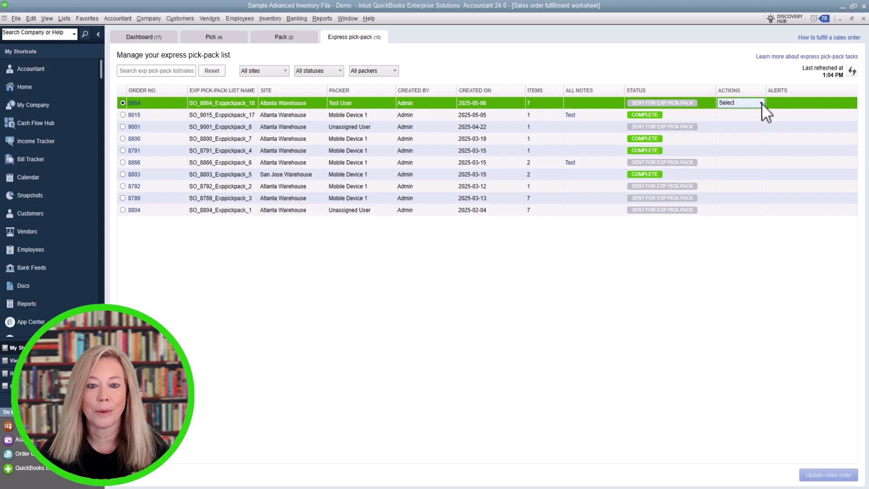
pyautogui.click(761, 103)
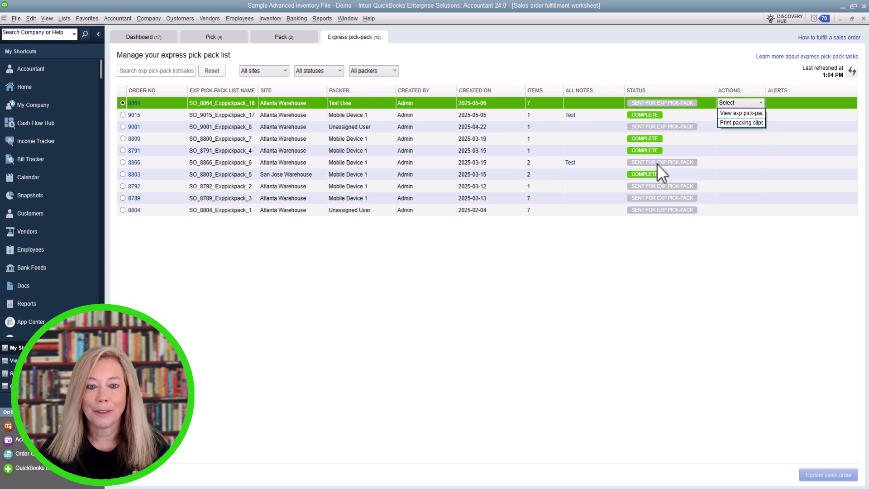
pyautogui.click(178, 93)
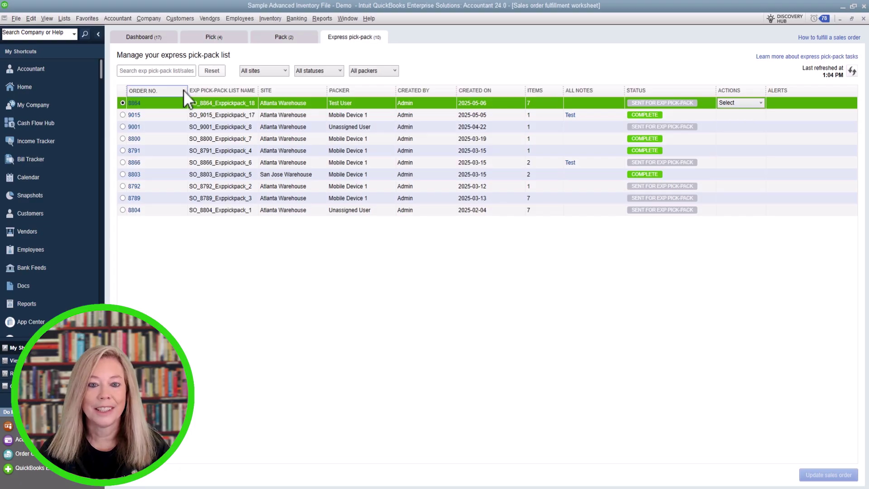
# - Sort the express pick-pack lists in turn by order number, site and status, each in ascending order
pyautogui.click(182, 90)
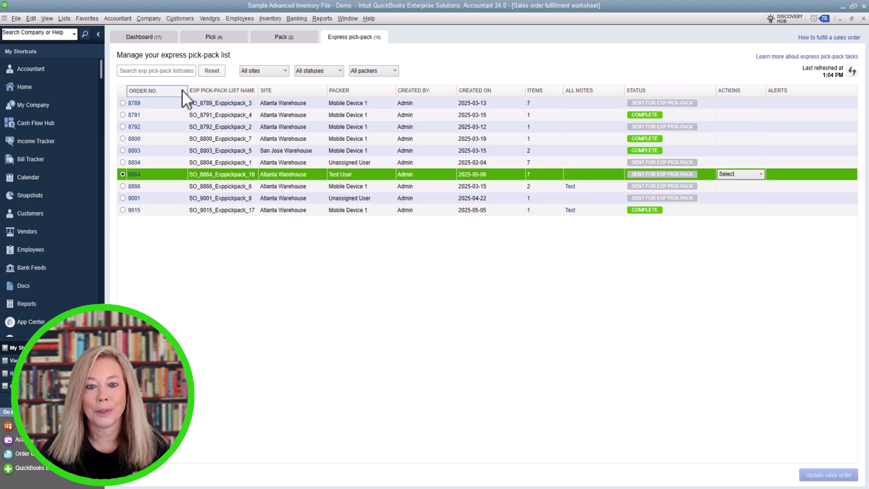
pyautogui.click(318, 91)
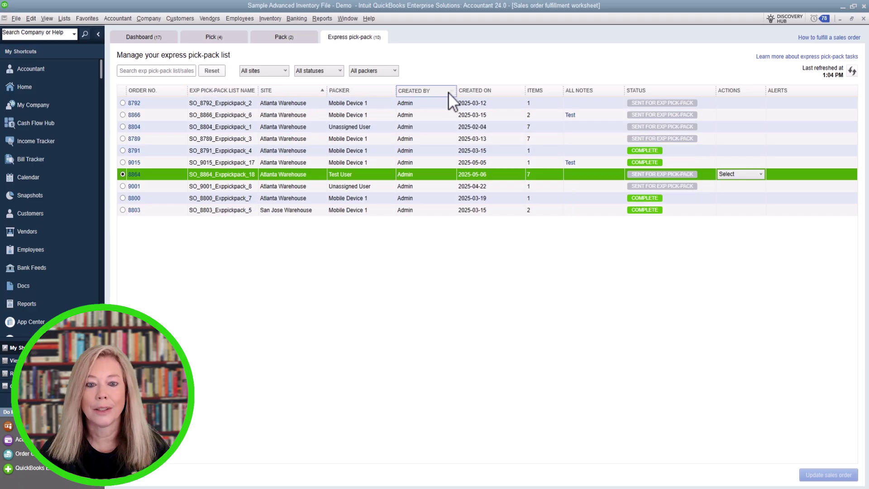
pyautogui.click(662, 94)
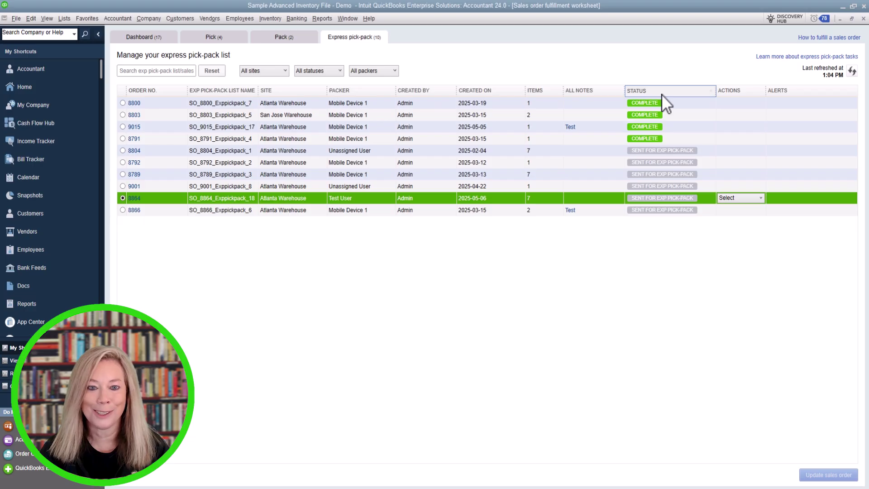